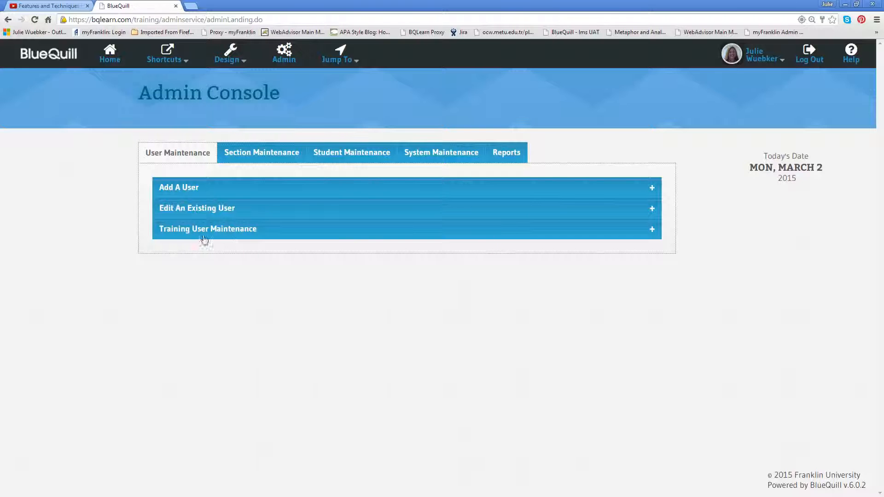
Open the training user form and enter the trainee's first, middle and last names.
left_click(266, 234)
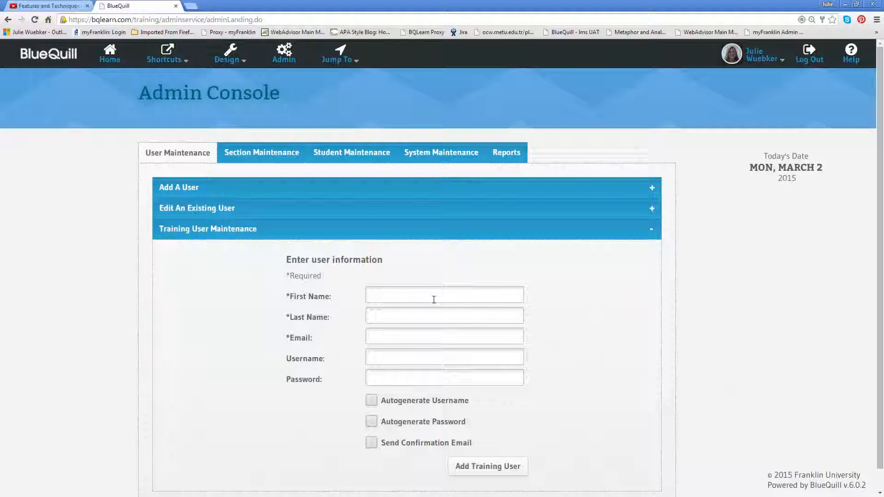
scroll(460, 291, "down", 1)
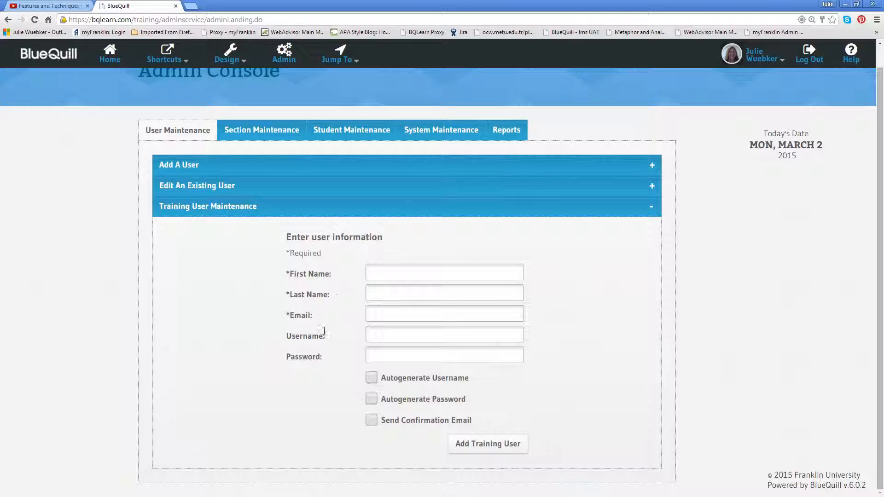
left_click(375, 270)
key("Tab")
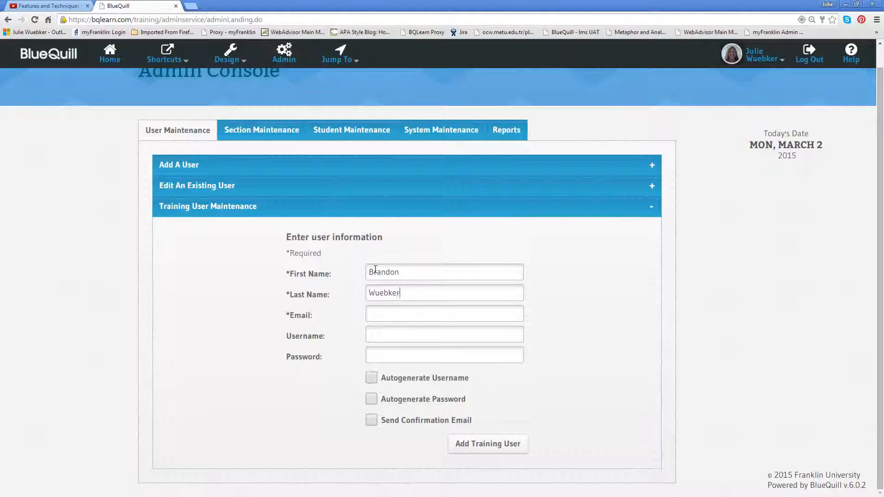
left_click(405, 272)
type("Thomas")
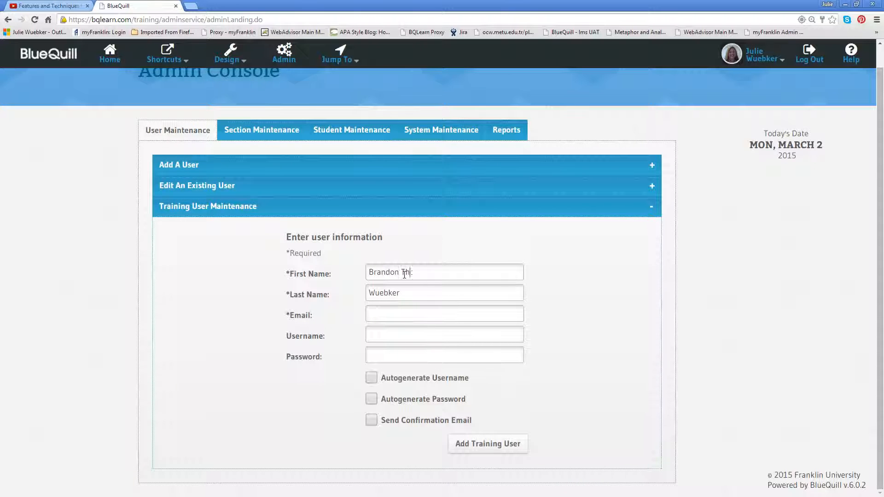
Fill in the trainee's e-mail address and chosen username, then add the training user.
left_click(397, 313)
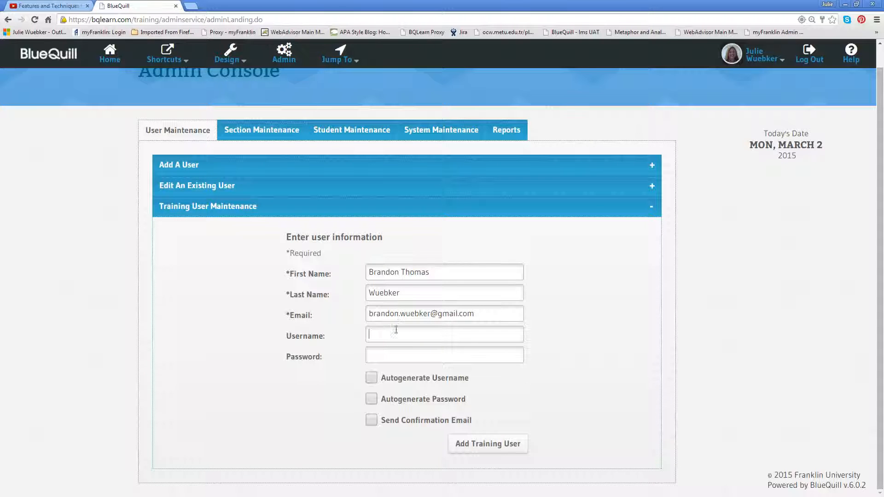
left_click(415, 333)
key("Tab")
left_click(406, 352)
left_click(473, 448)
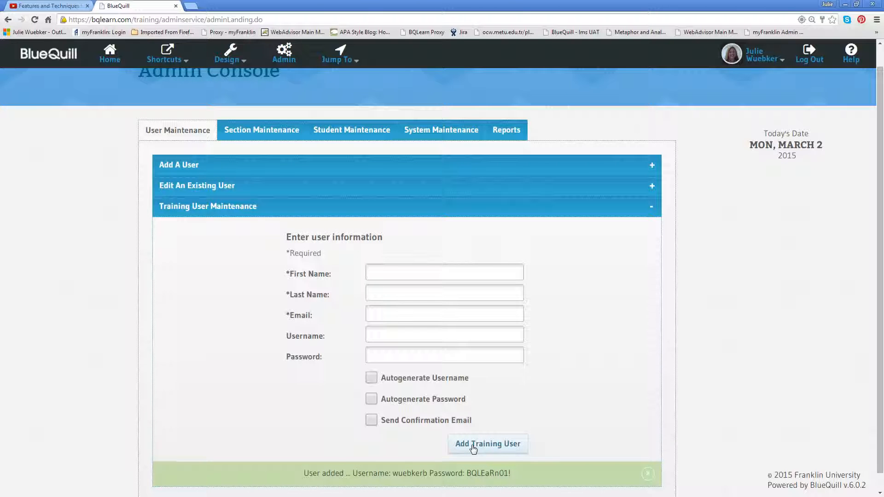
Return to the Admin Console main page so all user maintenance sections are collapsed.
scroll(485, 442, "down", 1)
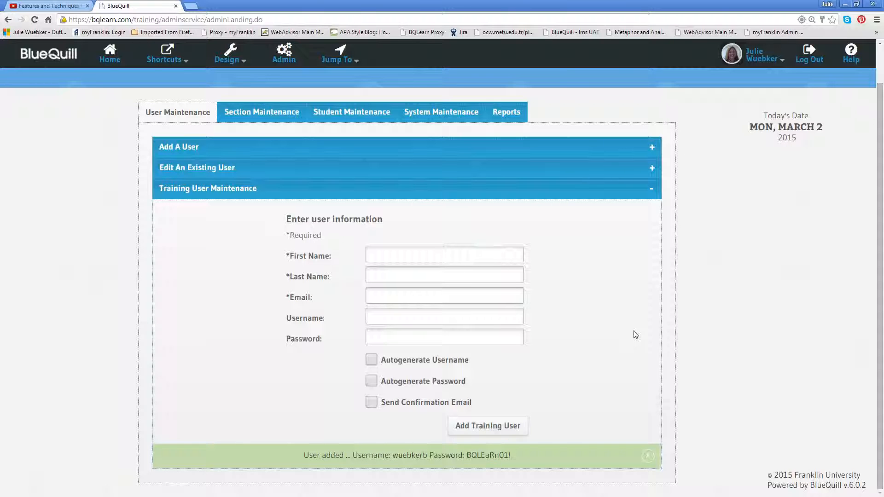
left_click(652, 194)
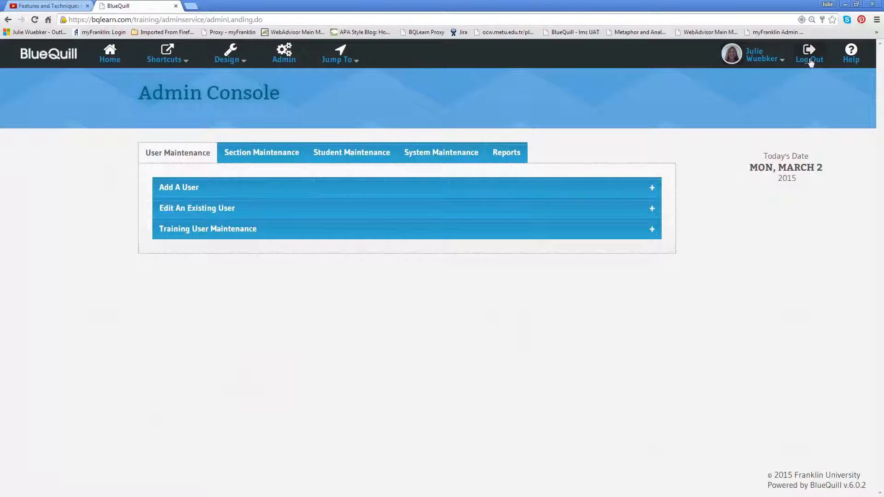
Log out of the admin account and log in with the new training user's username and password.
left_click(811, 60)
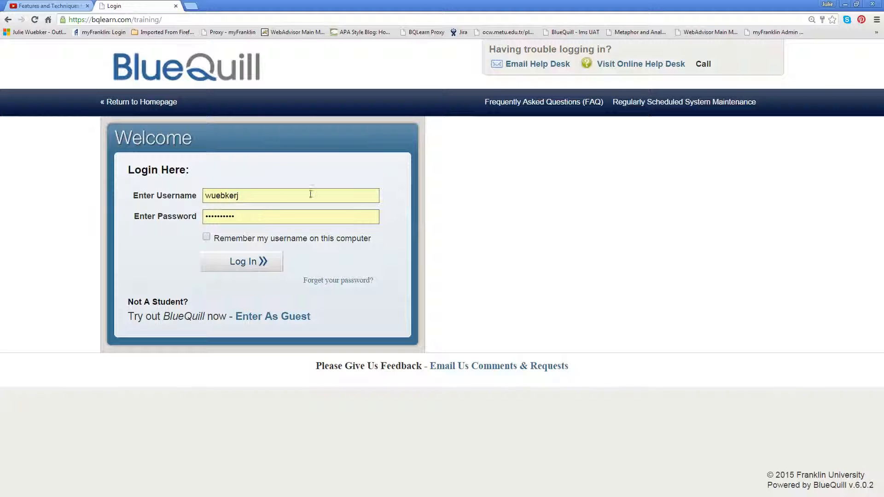
left_click(265, 194)
key("BackSpace")
type("b")
left_click(250, 216)
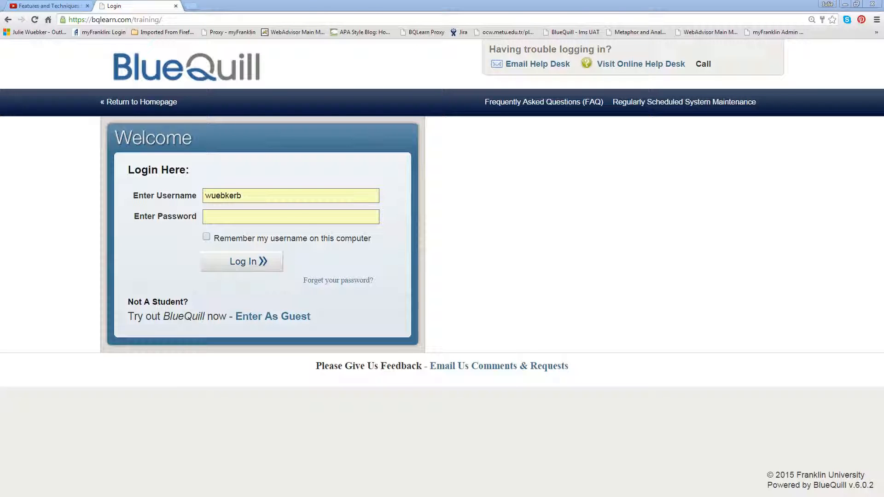
left_click(226, 215)
type("••••••••••")
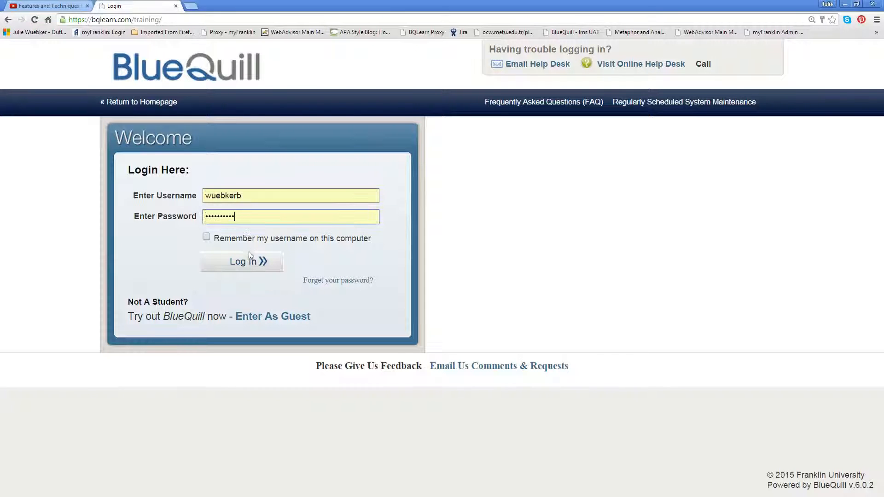
left_click(255, 261)
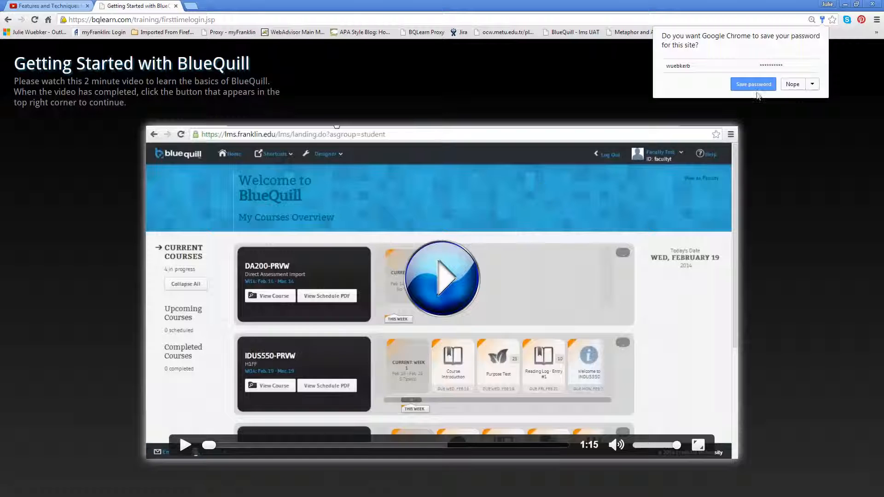
Save the login in the browser, skip to the intro video's end, and continue to My Courses Overview.
left_click(754, 84)
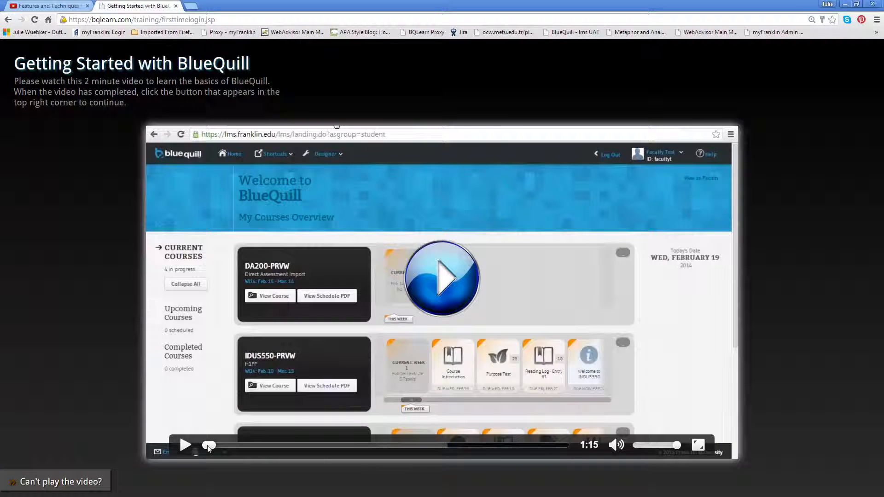
left_click_drag(209, 445, 555, 446)
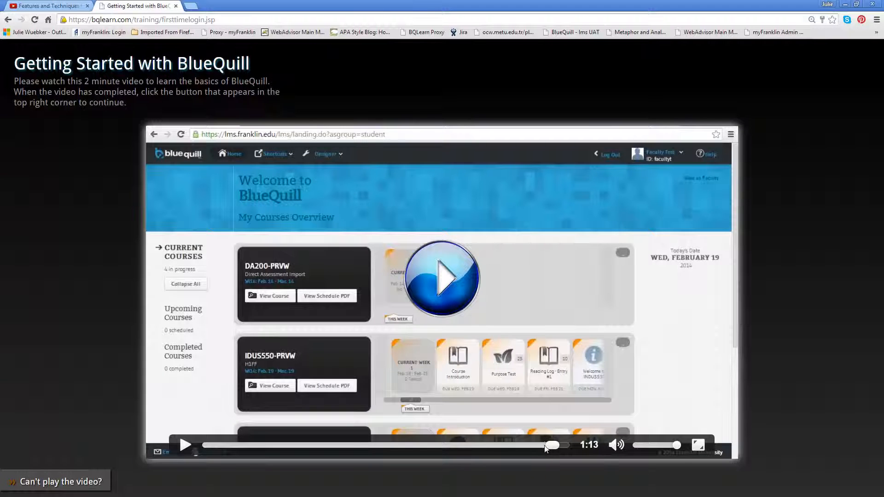
left_click(187, 446)
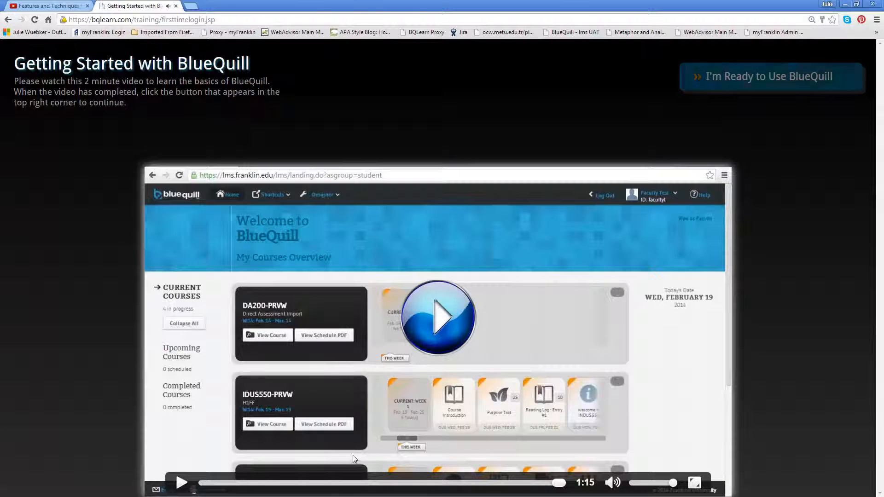
left_click(715, 75)
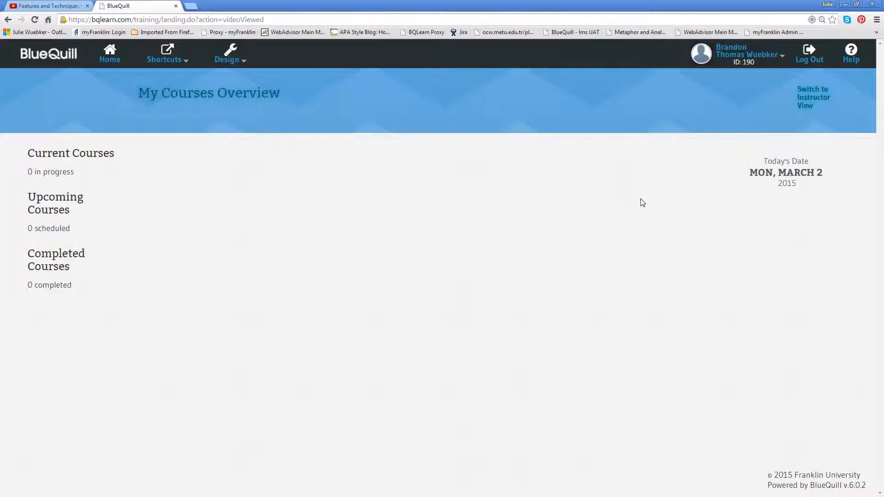
Switch to Instructor View, return to student View, and log the training user out.
left_click(813, 102)
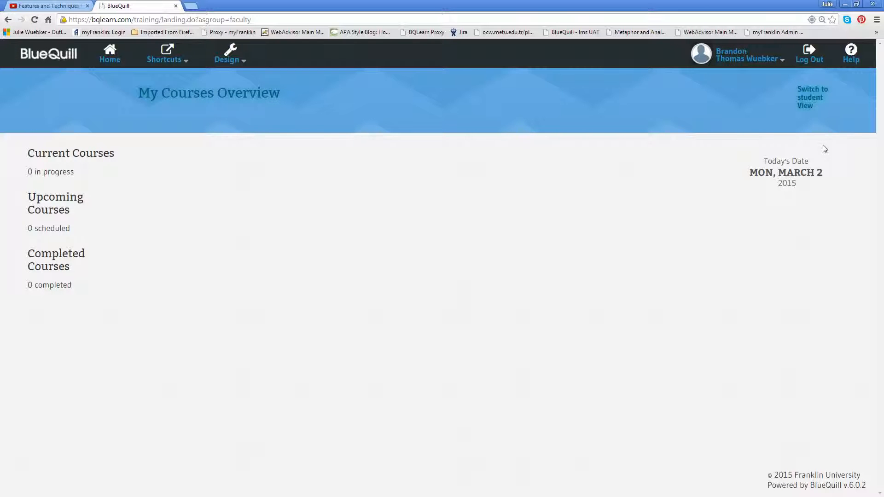
left_click(810, 101)
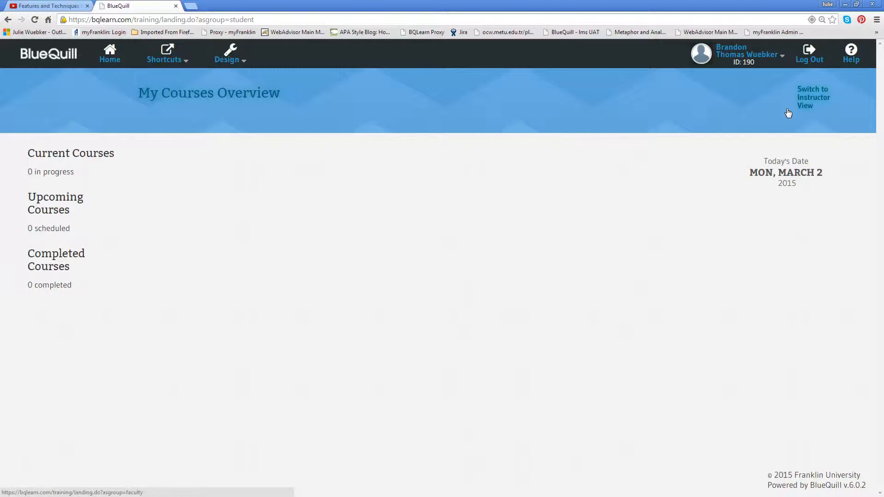
left_click(803, 63)
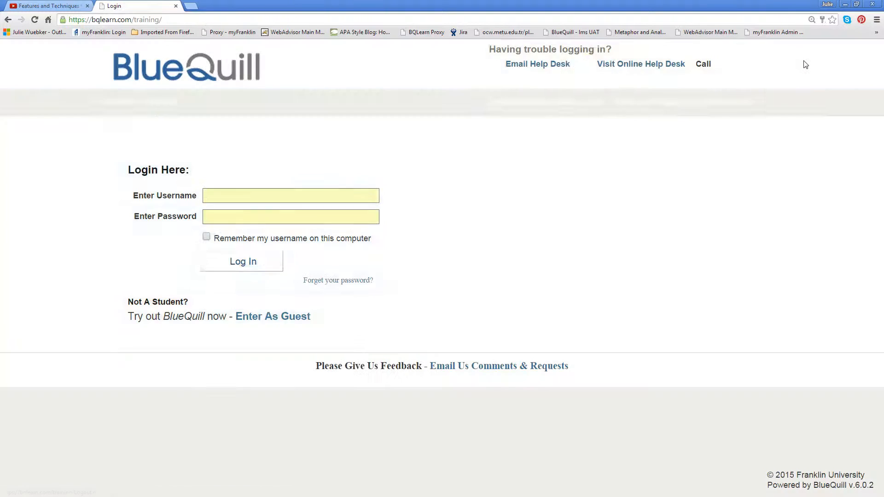